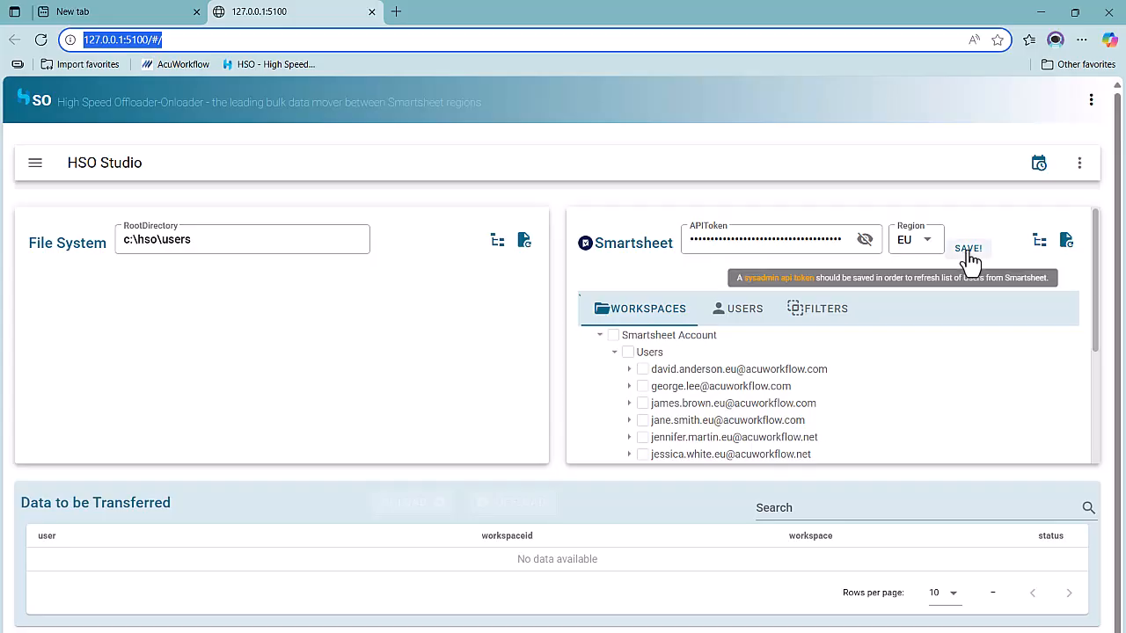
Refresh the list of users and workspaces from Smartsheet for the EU region
click(1067, 243)
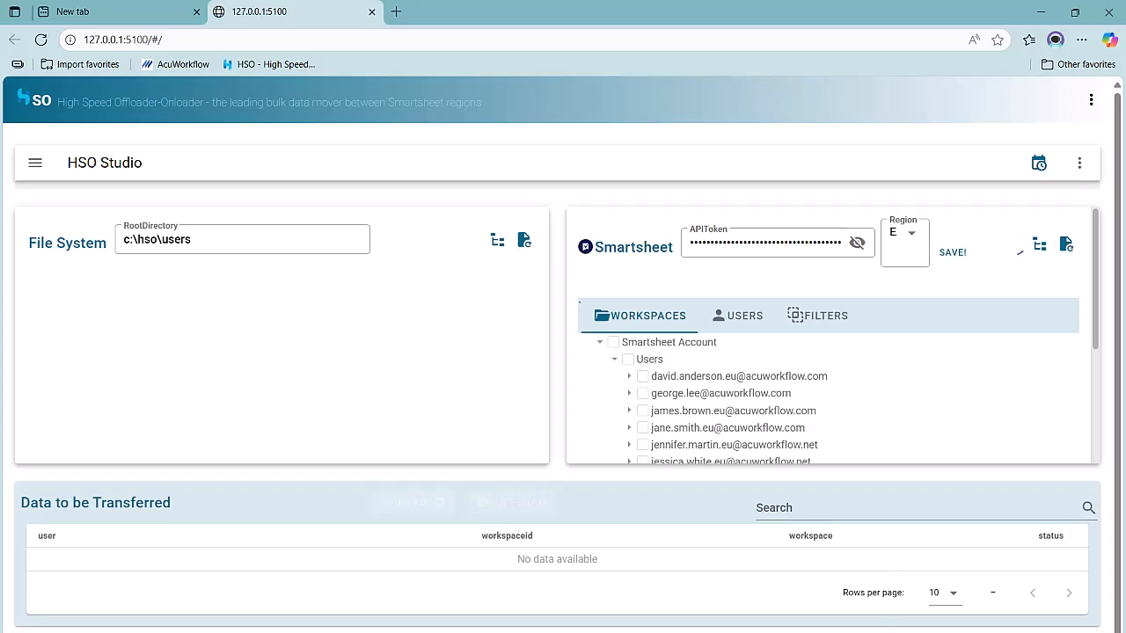
click(867, 632)
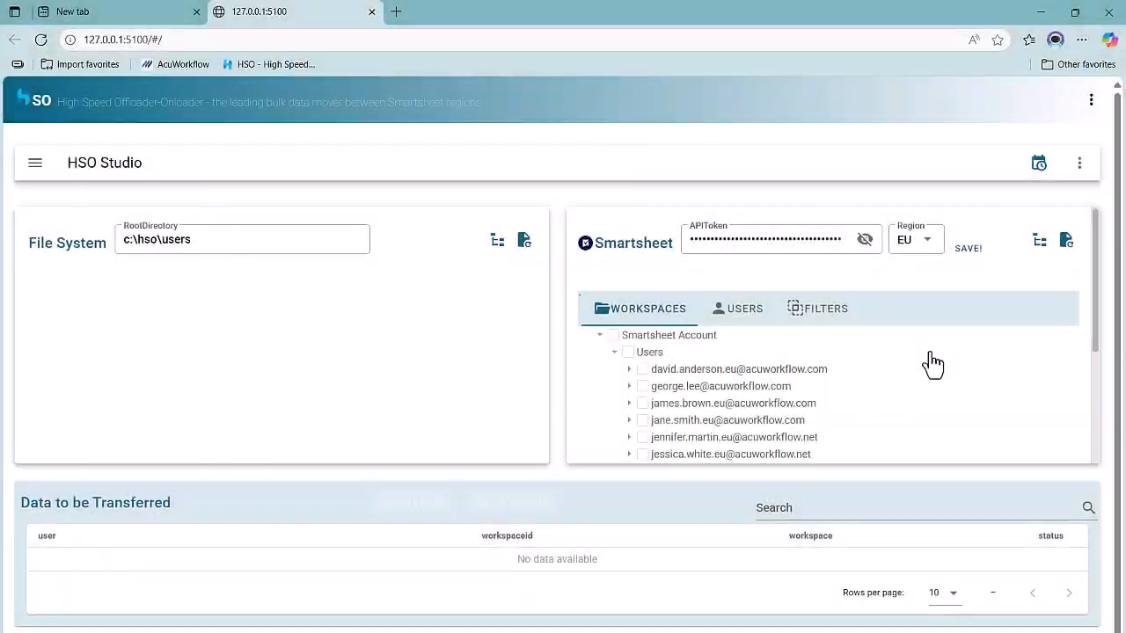
Select all workspaces of the ninth listed Smartsheet user and build the config of data to transfer from them
scroll(896, 376, down, 1)
scroll(896, 376, down, 2)
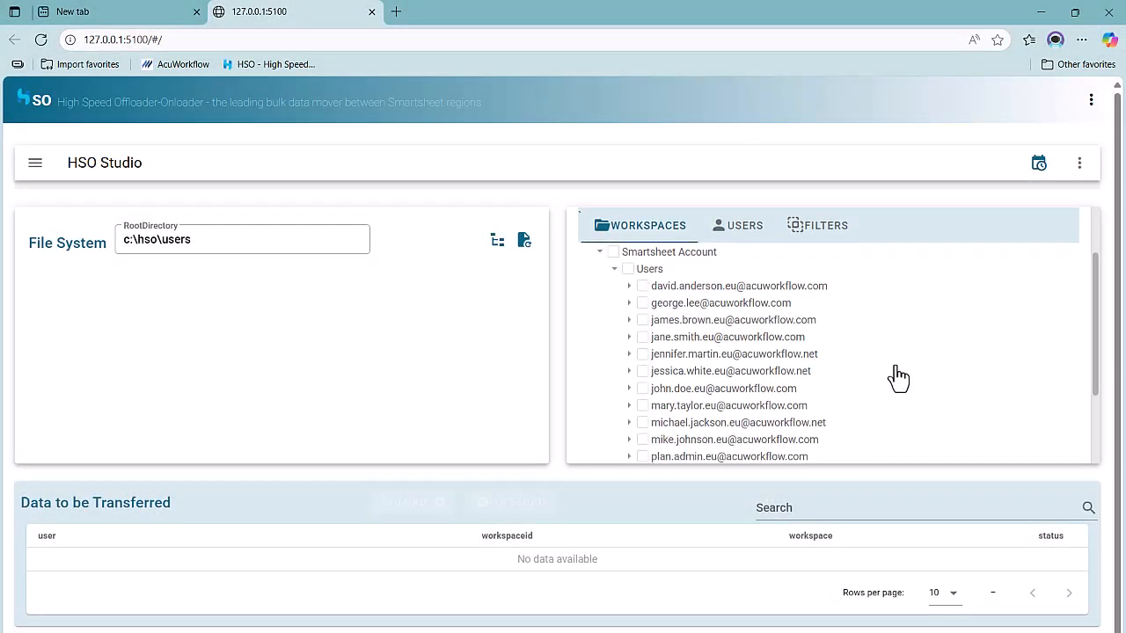
click(629, 361)
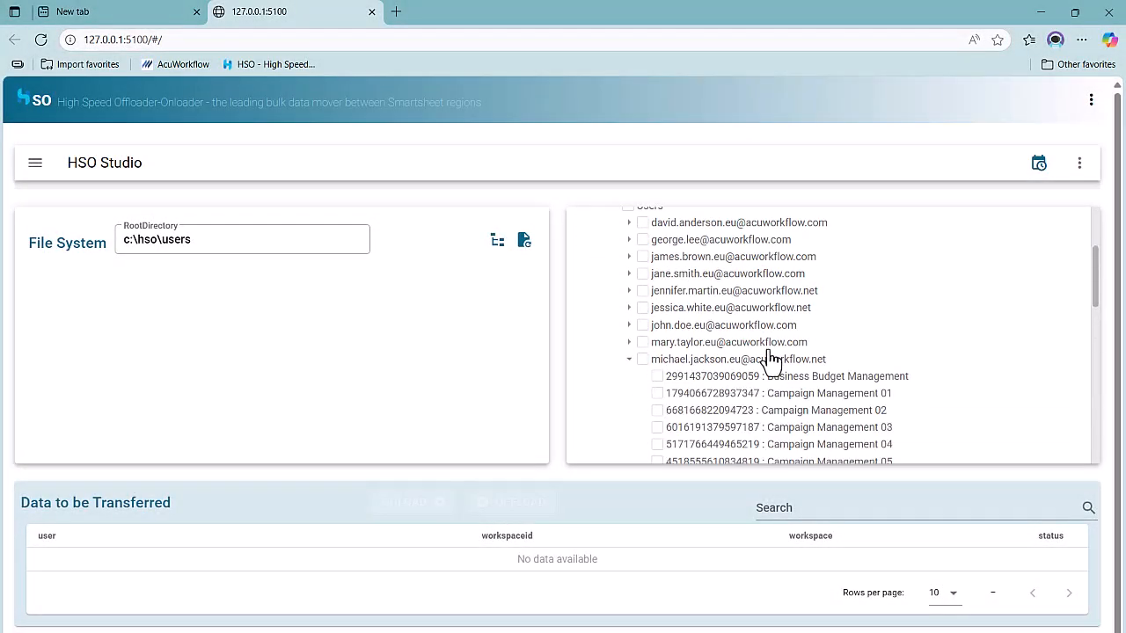
scroll(954, 332, down, 2)
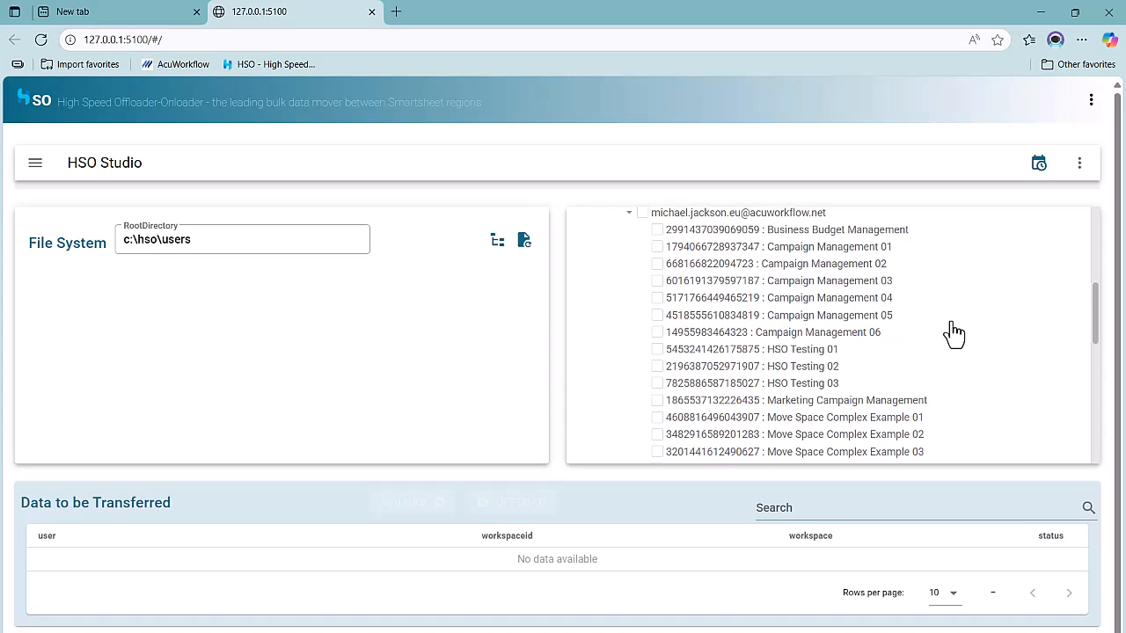
scroll(955, 333, up, 1)
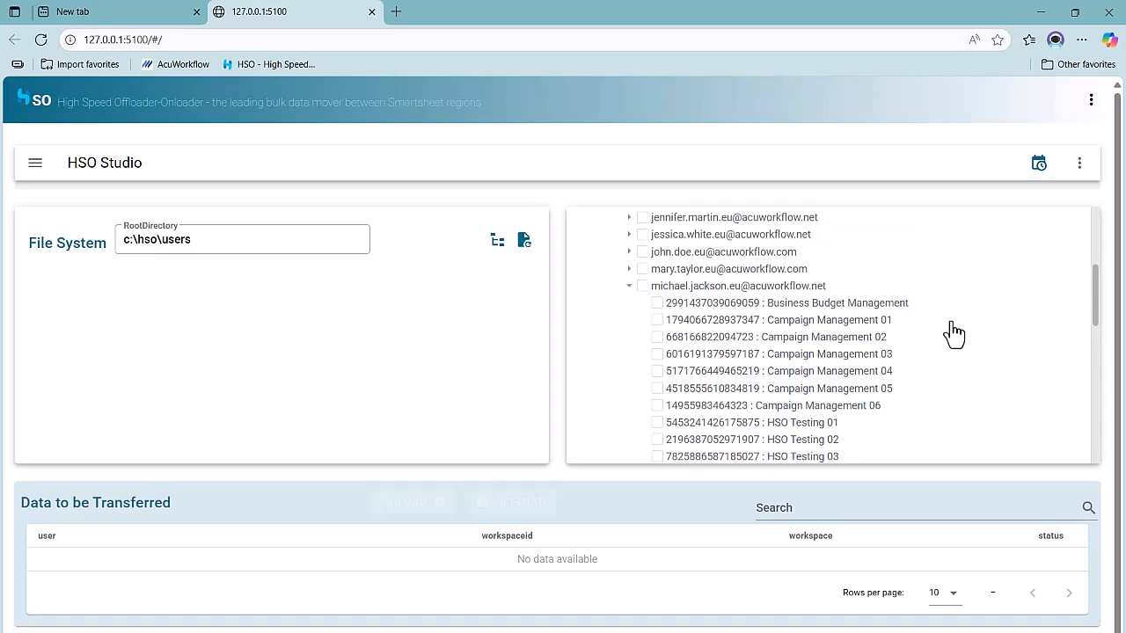
click(643, 287)
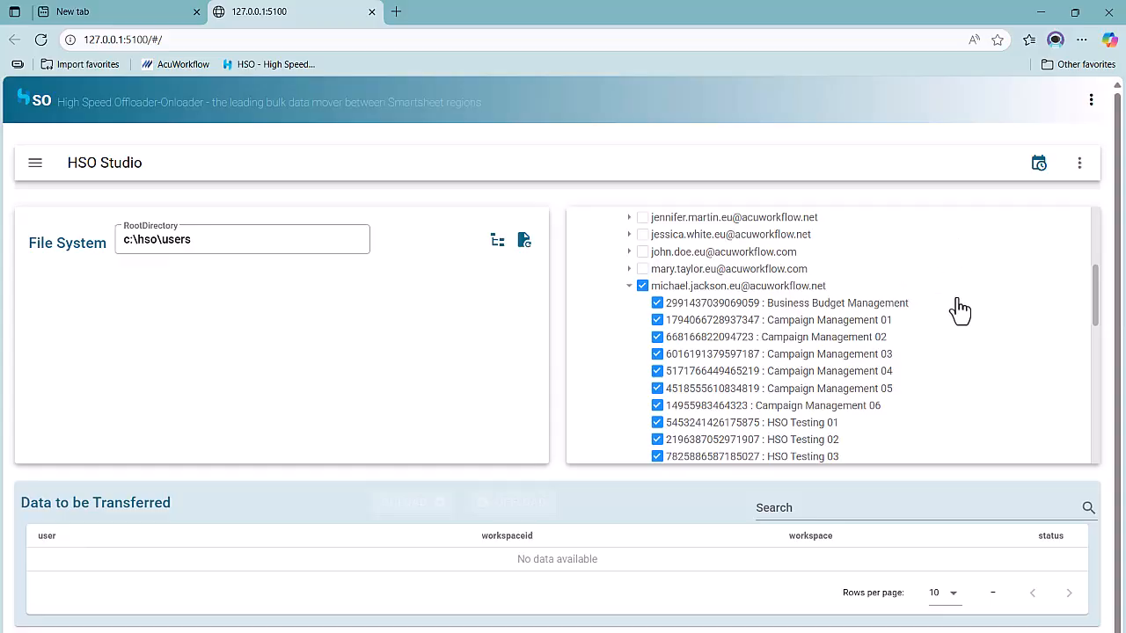
scroll(954, 308, up, 5)
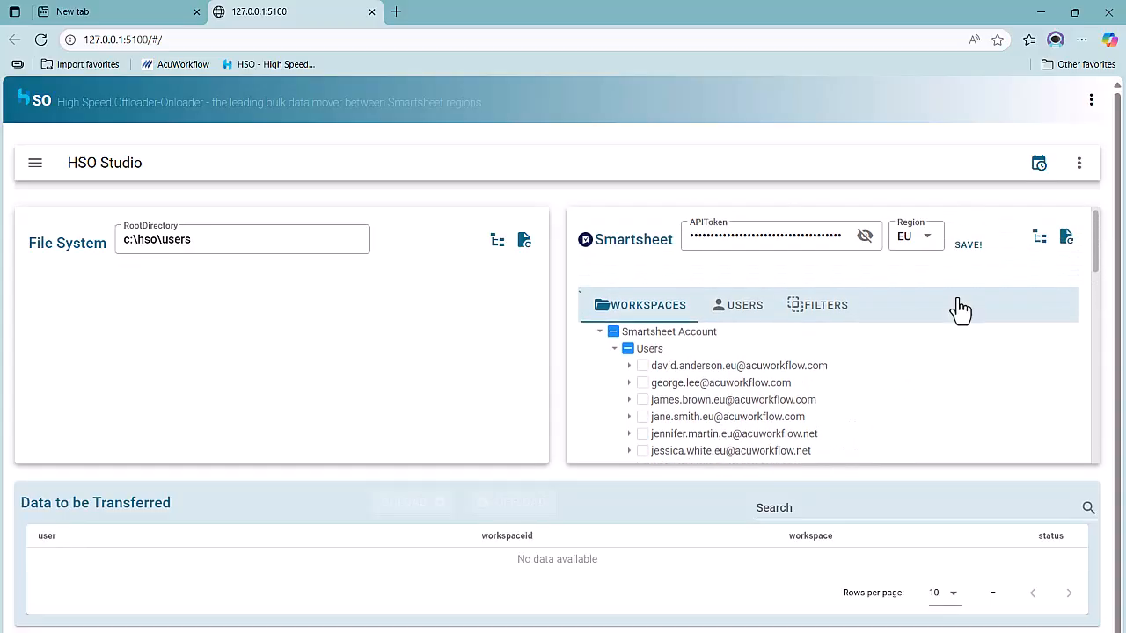
click(1041, 247)
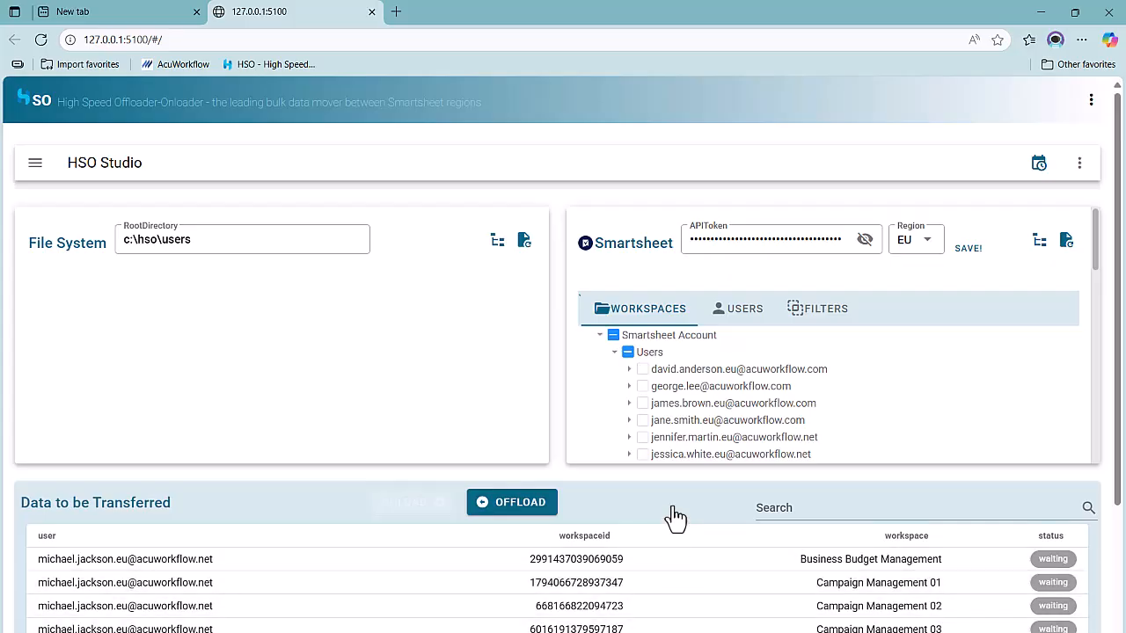
Run the offload immediately to c:\hso\users with Sheets included and Attachments excluded, then dismiss the console and config options
scroll(676, 519, down, 2)
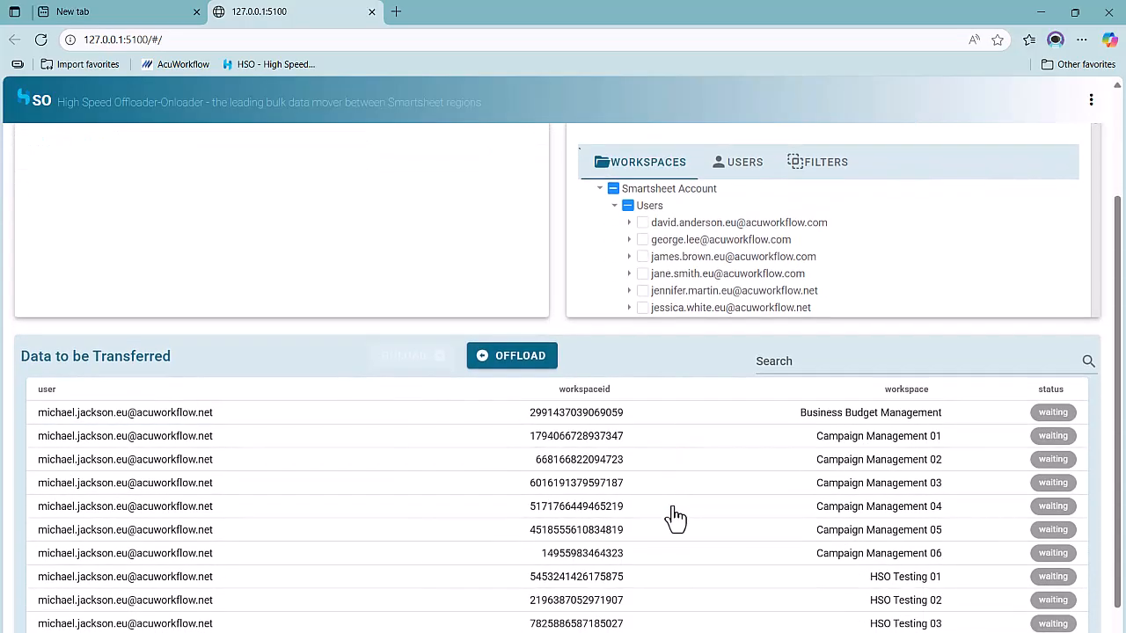
click(514, 365)
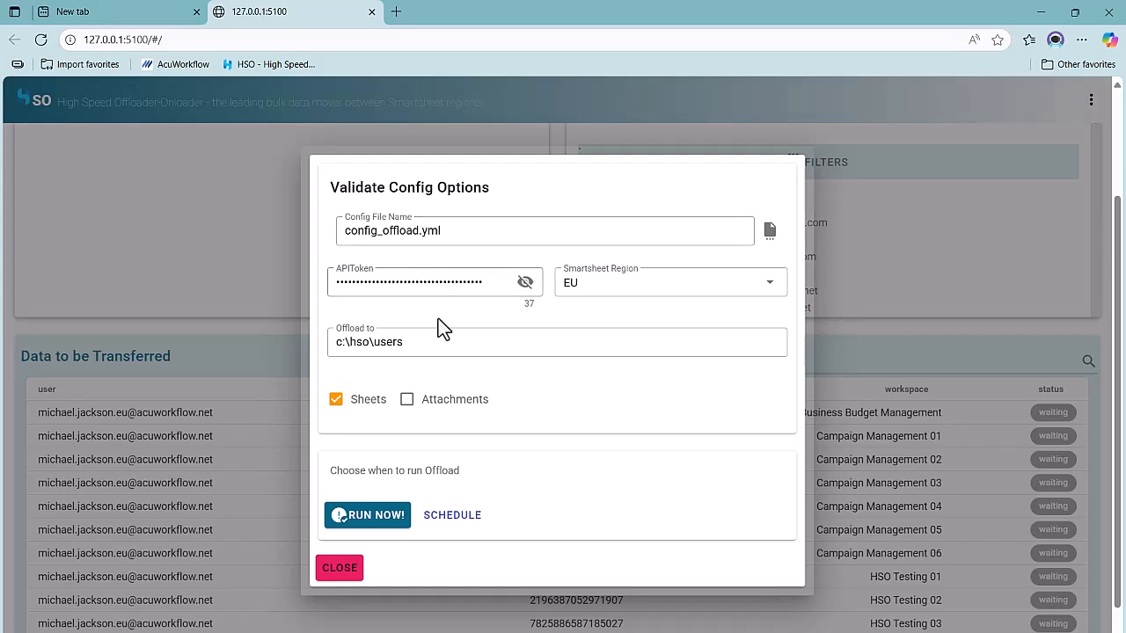
click(409, 406)
click(410, 407)
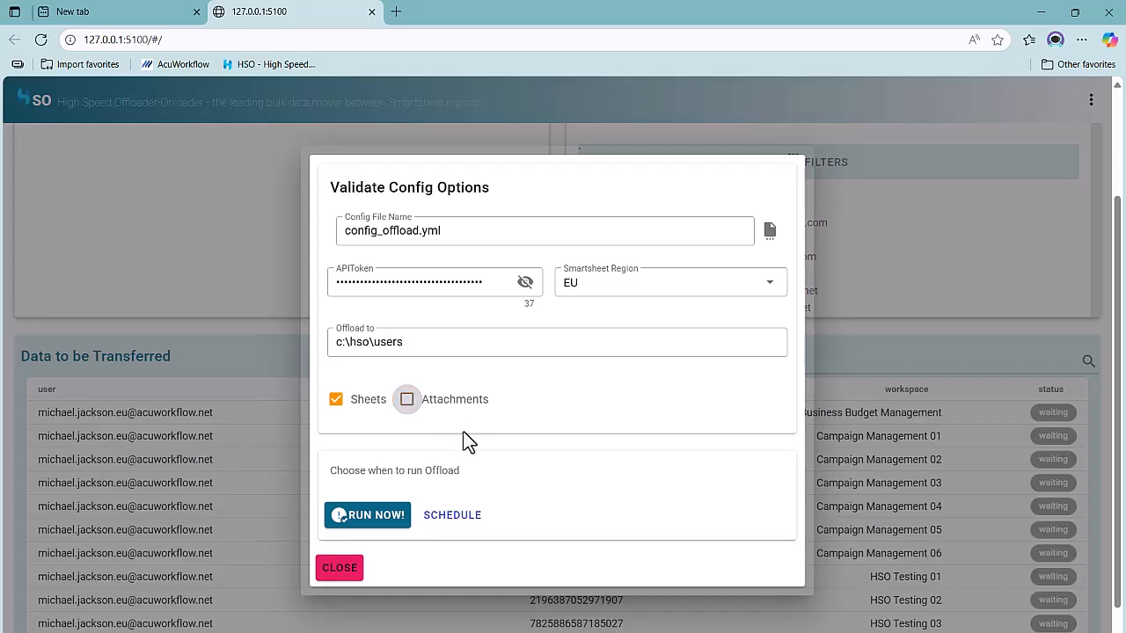
click(377, 525)
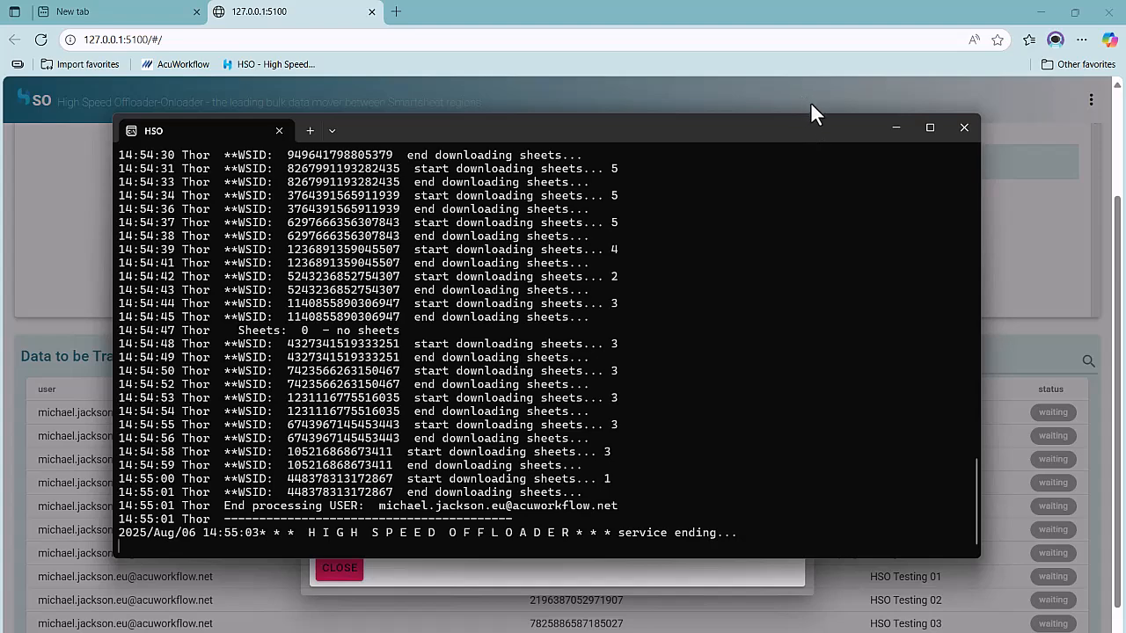
click(896, 127)
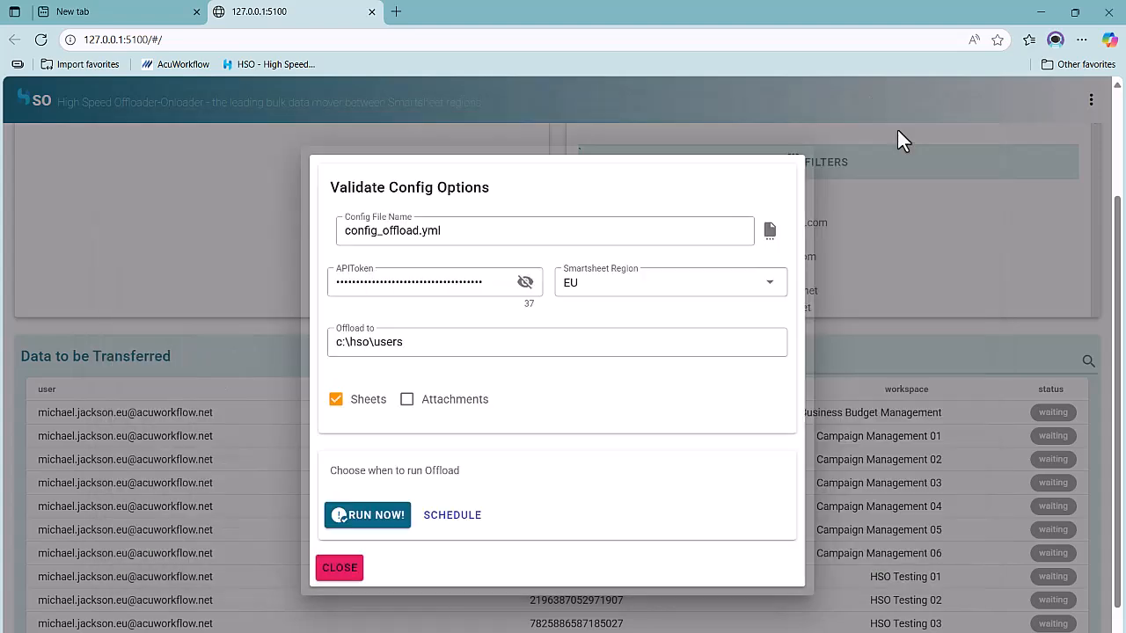
click(339, 569)
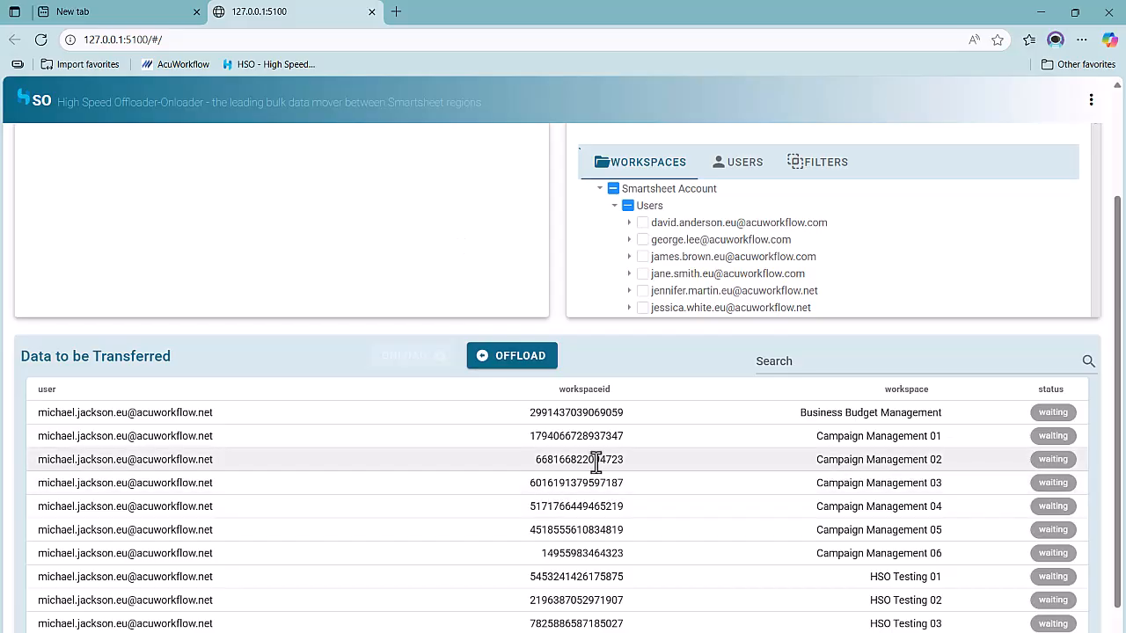
scroll(963, 268, up, 2)
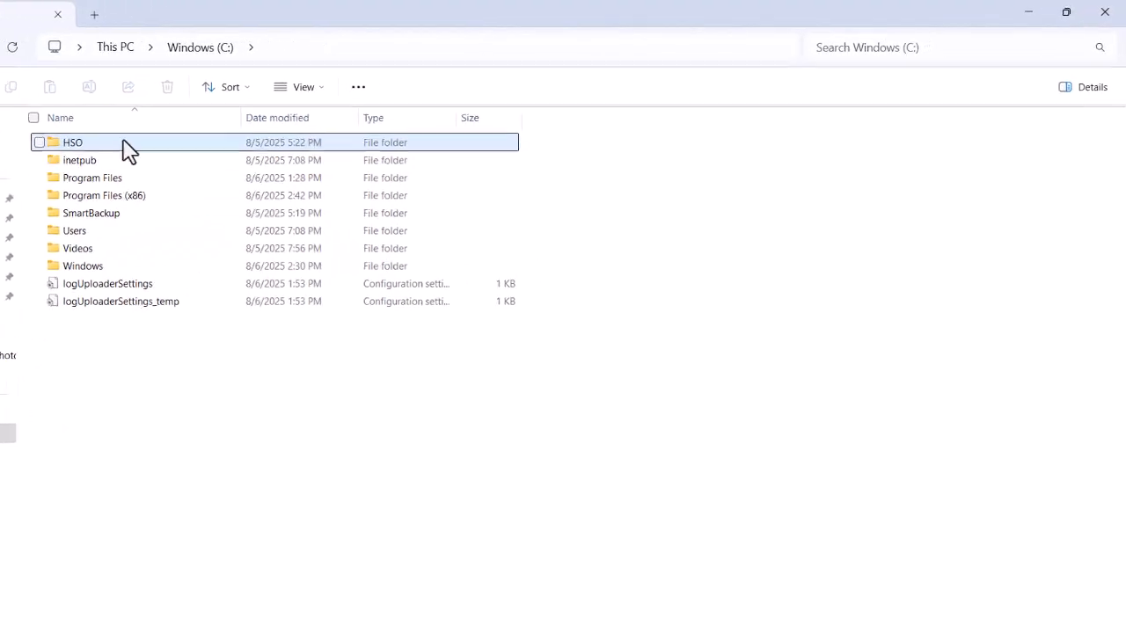
double_click(52, 148)
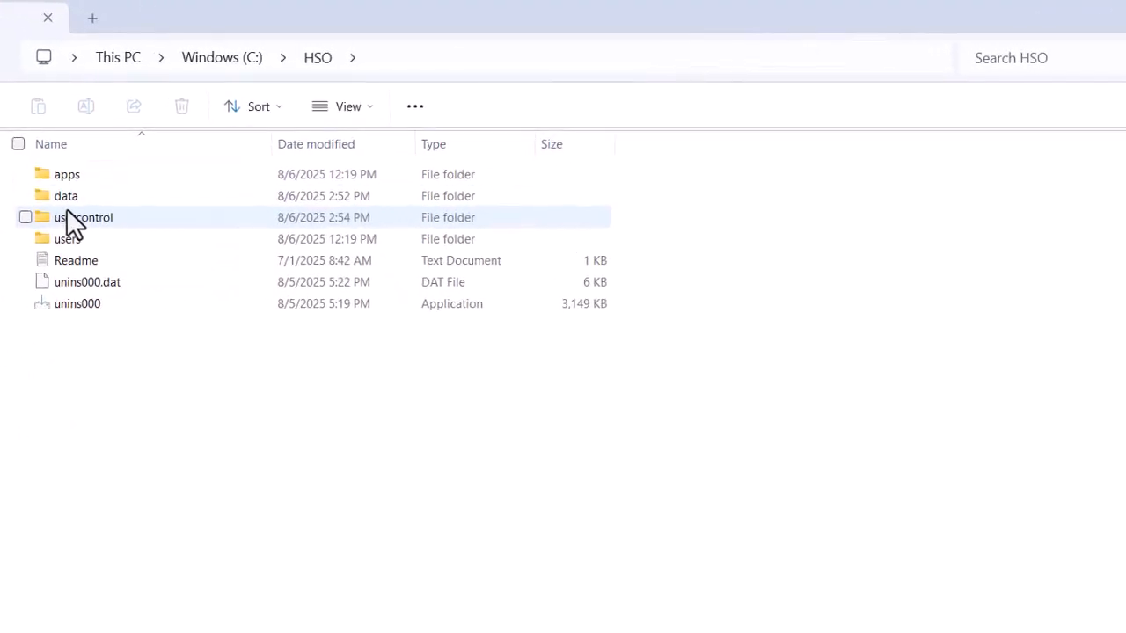
double_click(69, 234)
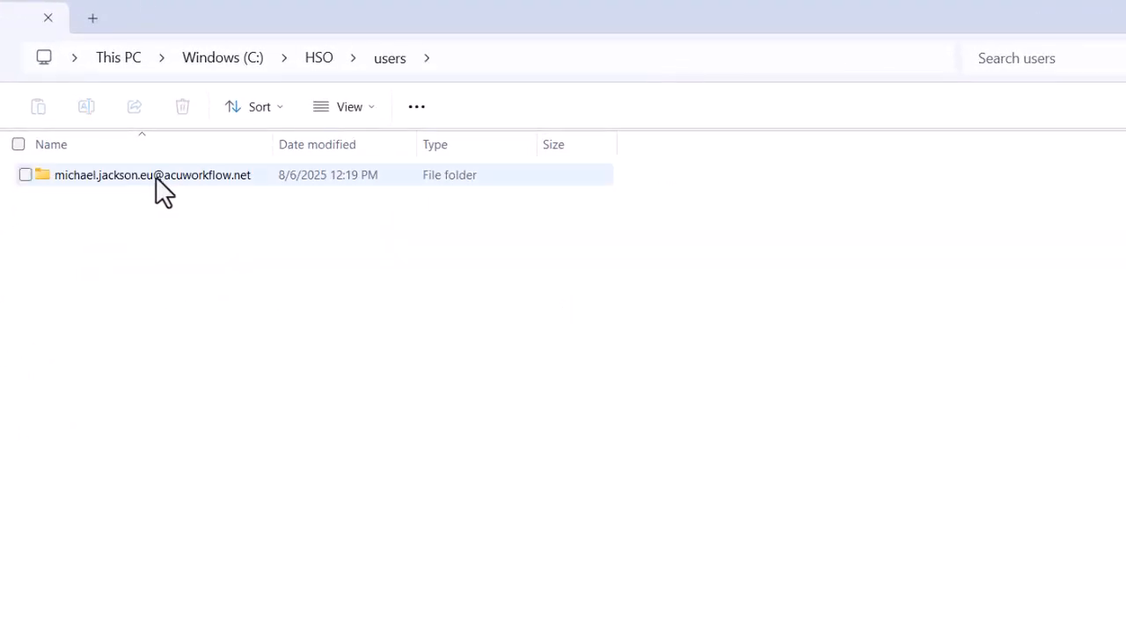
double_click(179, 175)
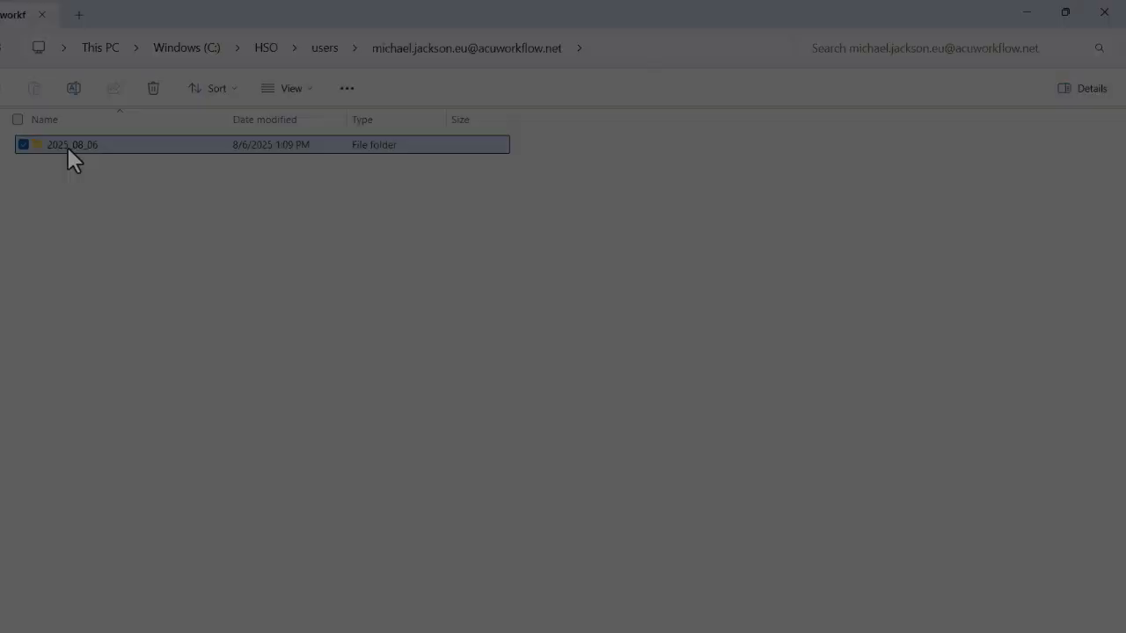
double_click(67, 147)
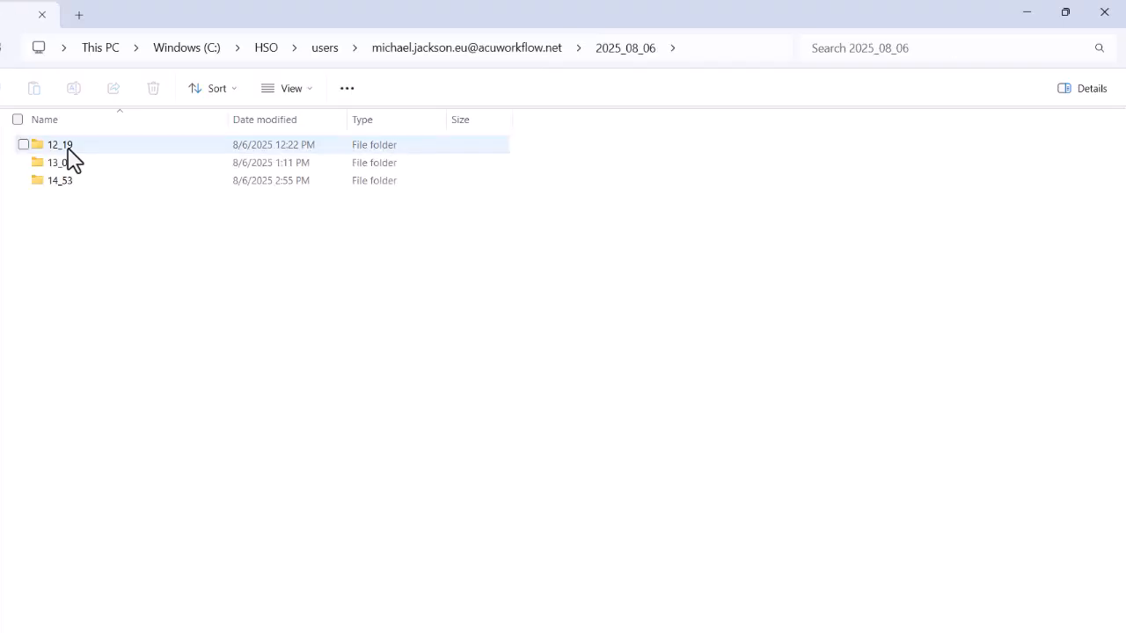
double_click(69, 145)
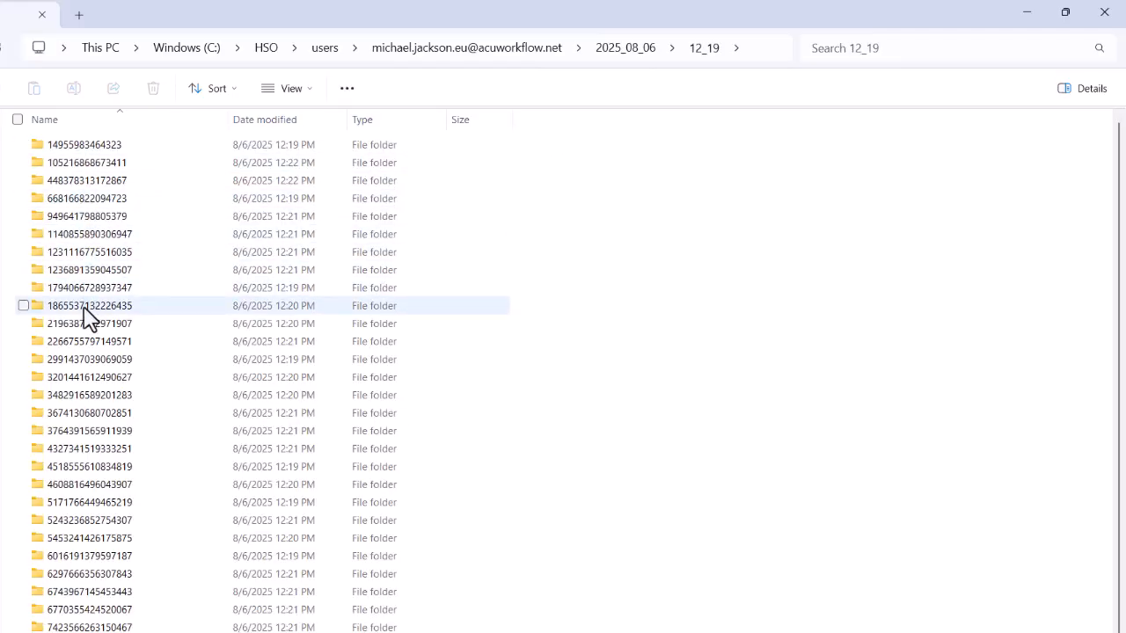
double_click(88, 307)
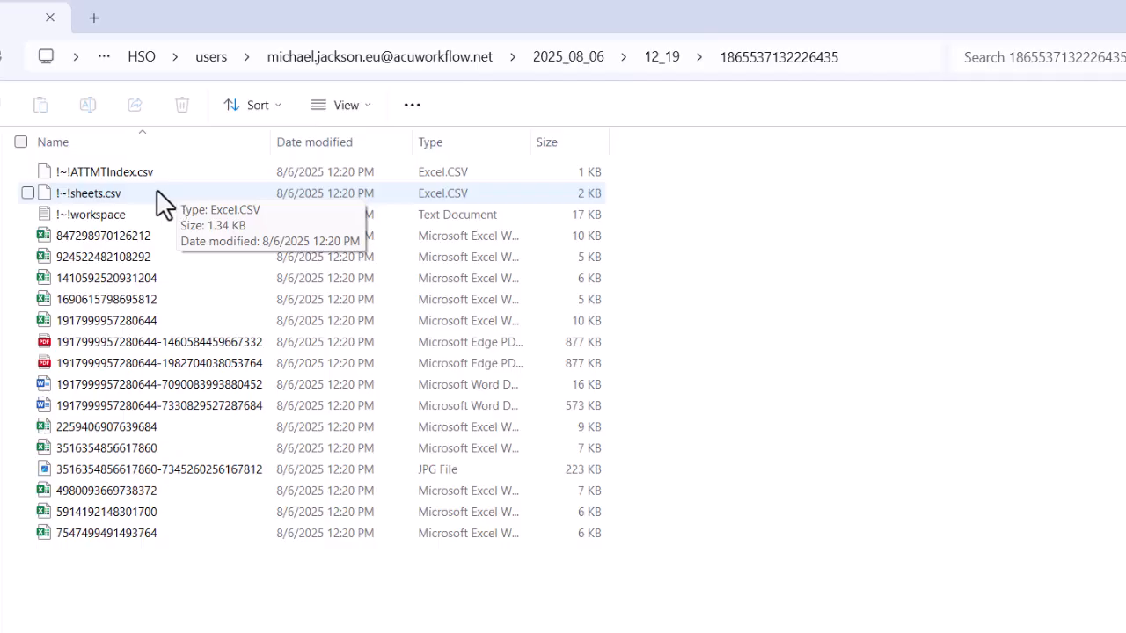
Open !~!sheets.csv in Notepad++ to review the workspace's sheet and folder structure, then return to the folder
click(107, 192)
right_click(105, 196)
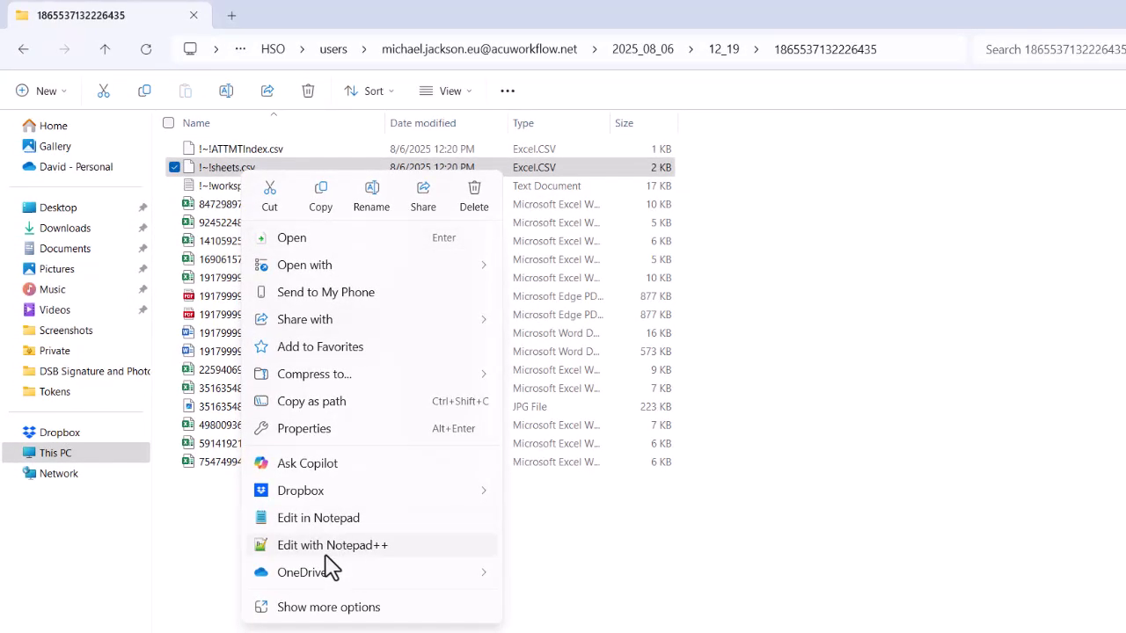
click(329, 545)
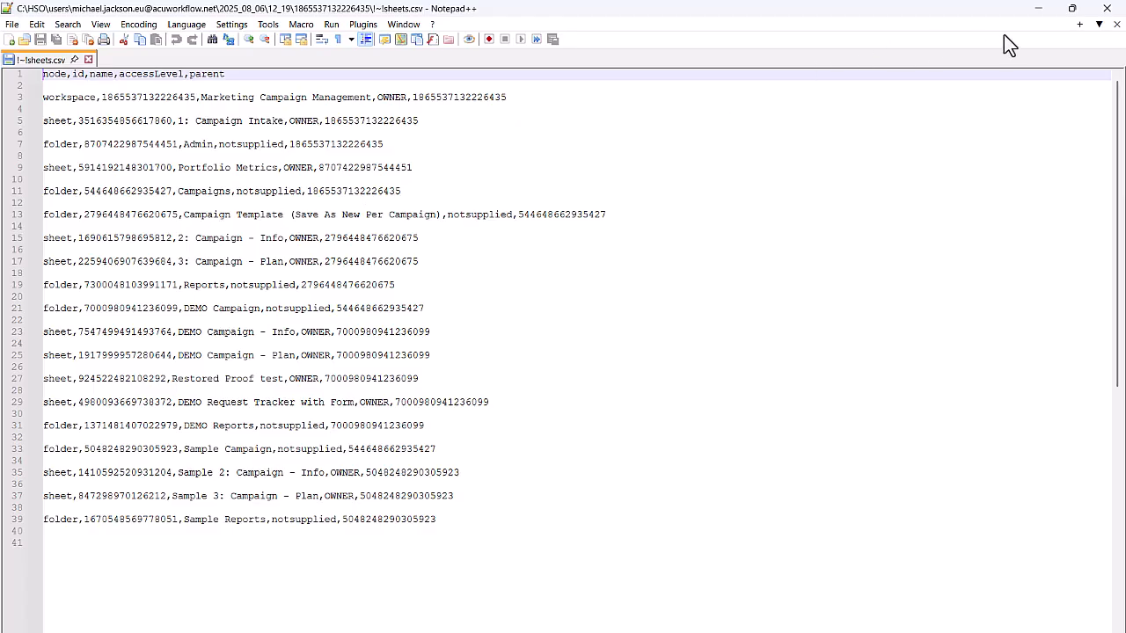
click(1038, 8)
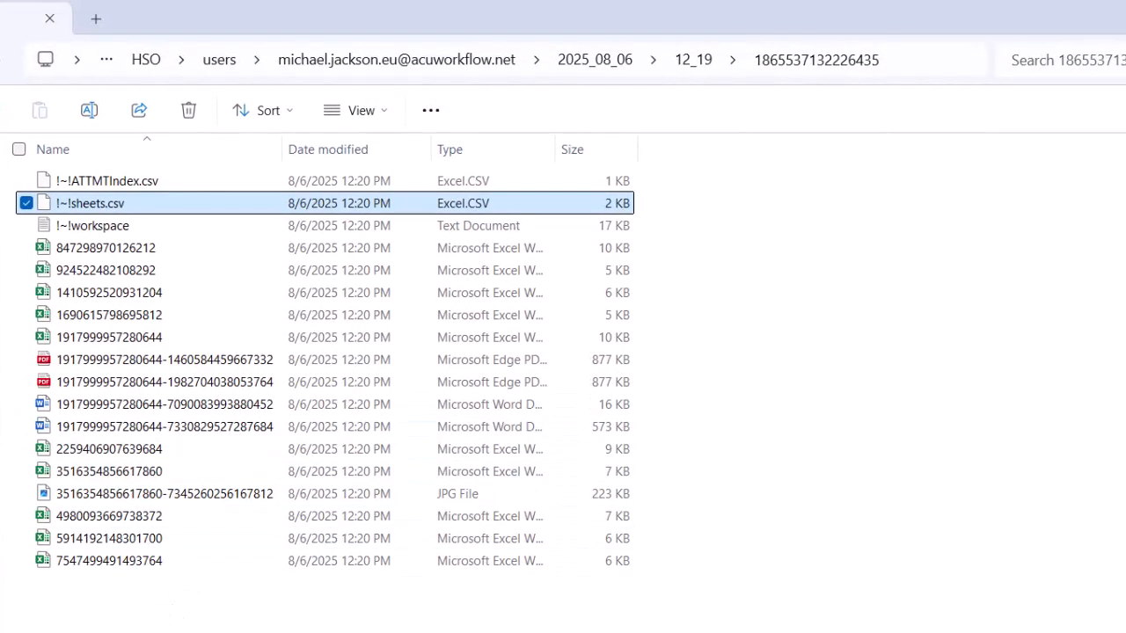
click(173, 607)
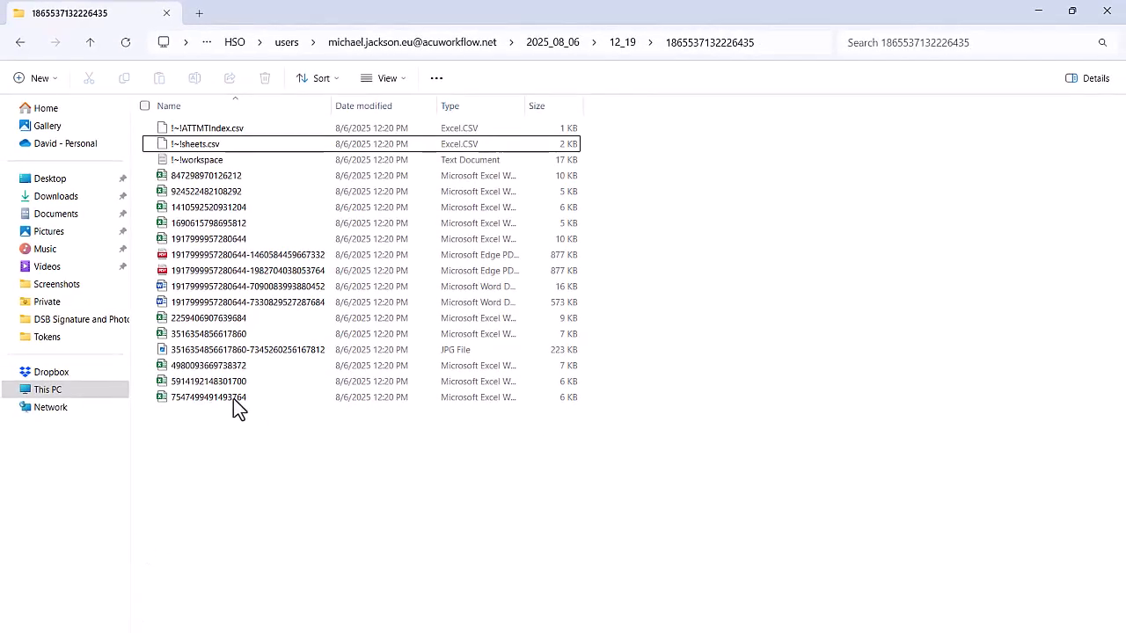
Review the attachment index !~!ATTMTIndex.csv in Notepad++, then return to the workspace folder
right_click(209, 131)
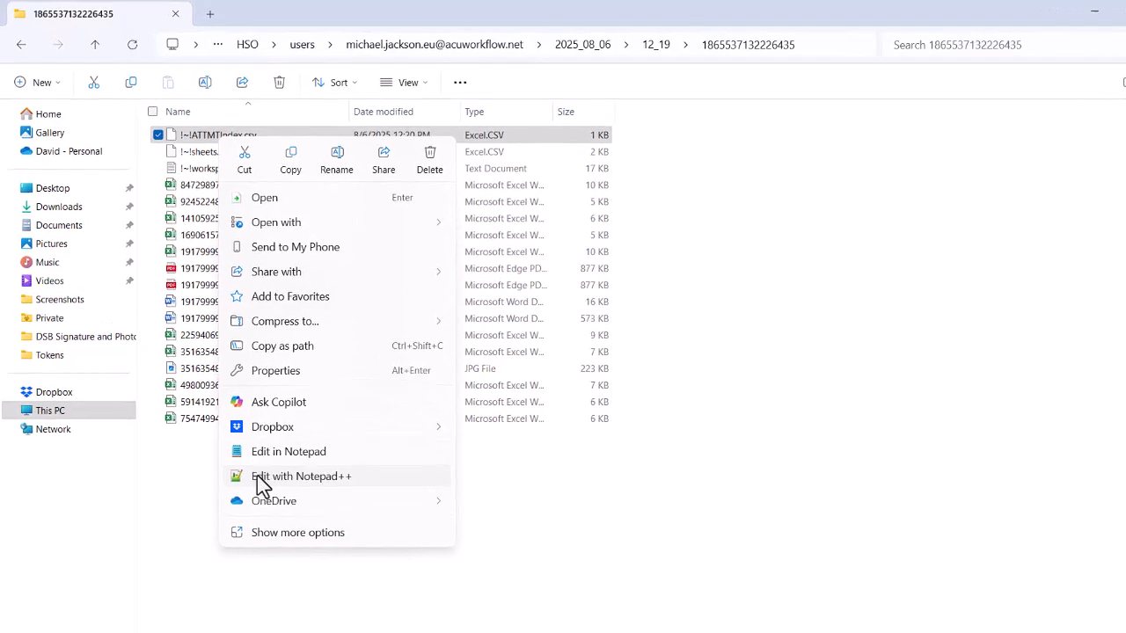
click(261, 479)
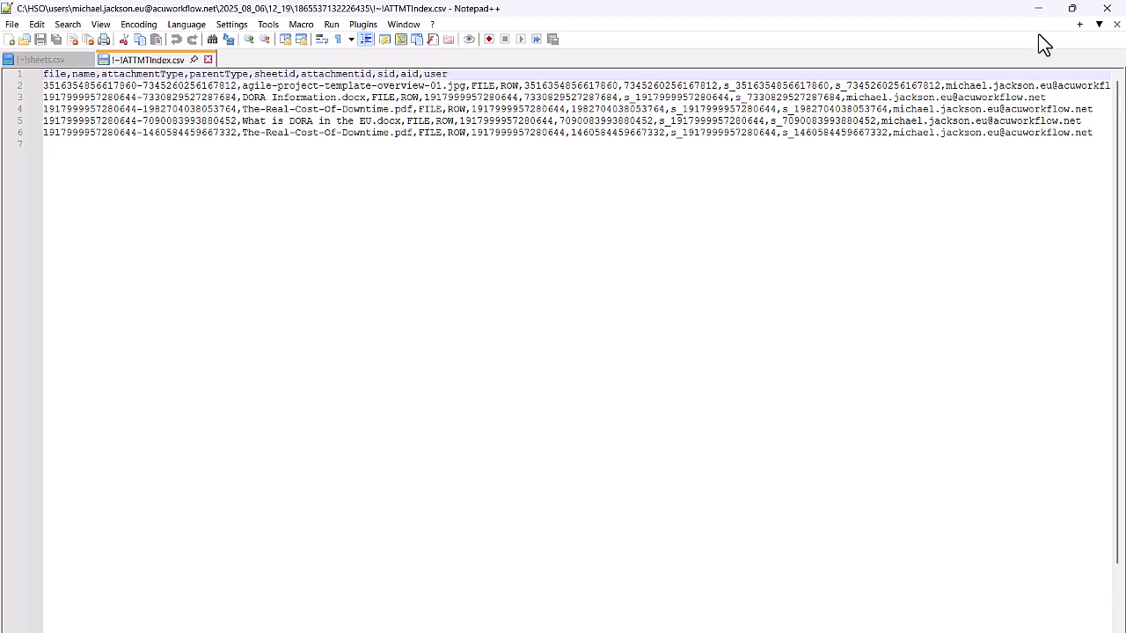
click(1038, 9)
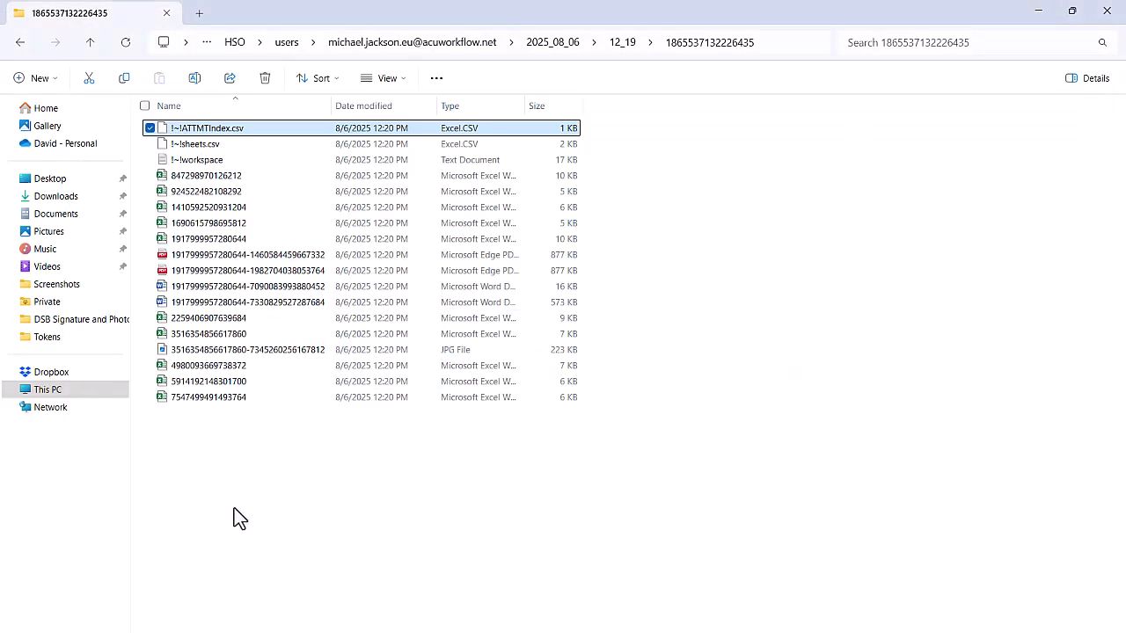
Examine the workspace's sheets, folders and reports metadata in !~!workspace.txt using Notepad++, then return to the folder
right_click(200, 163)
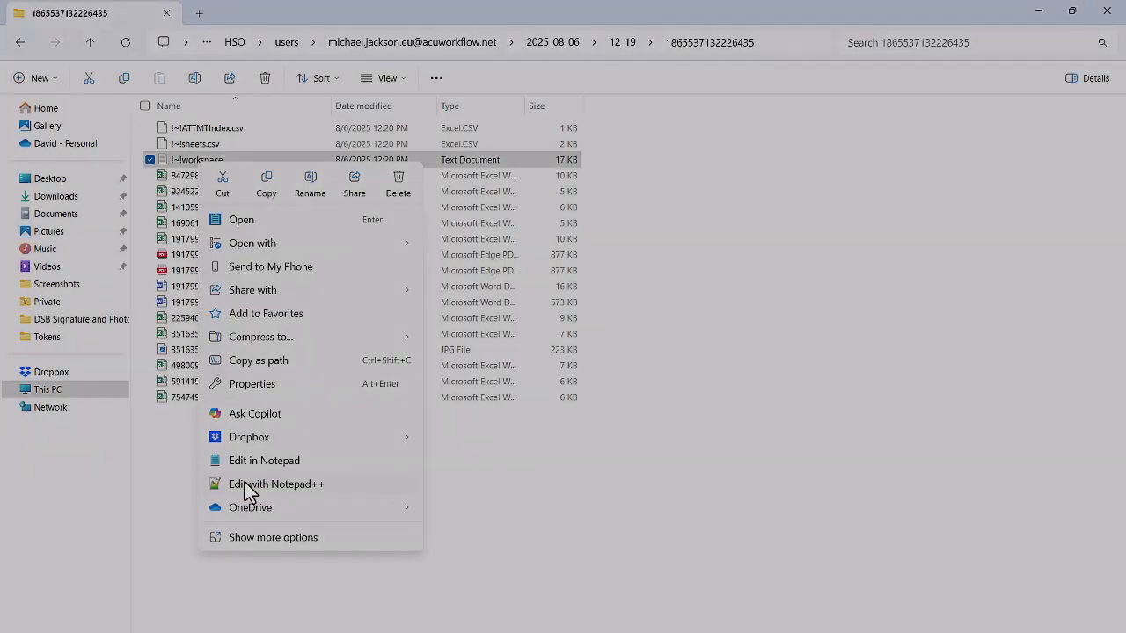
click(249, 487)
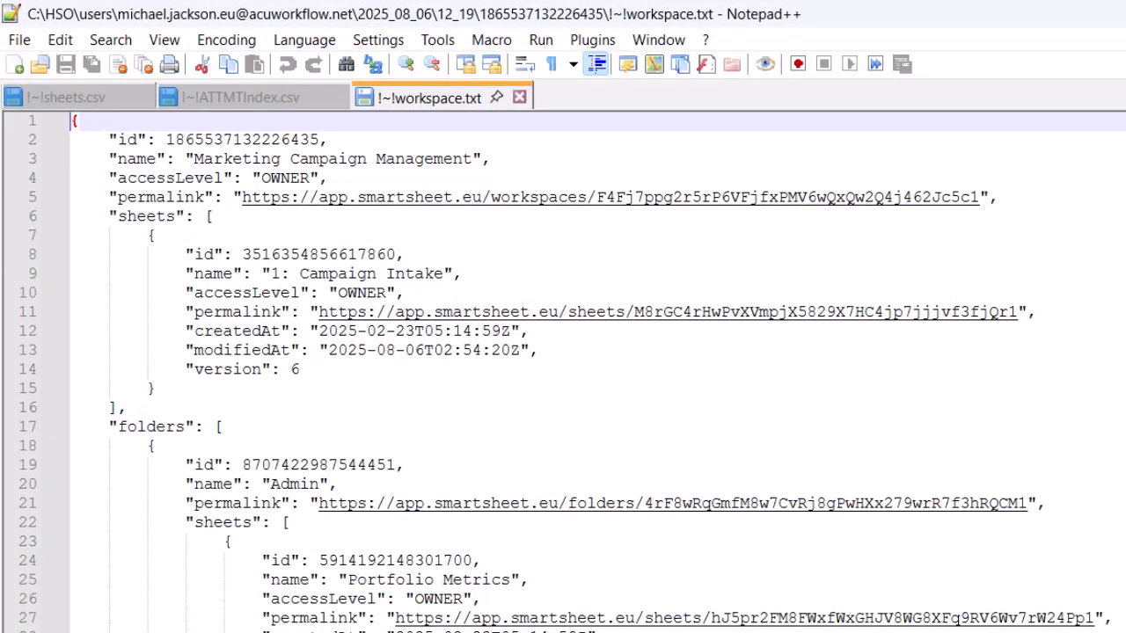
scroll(572, 369, down, 7)
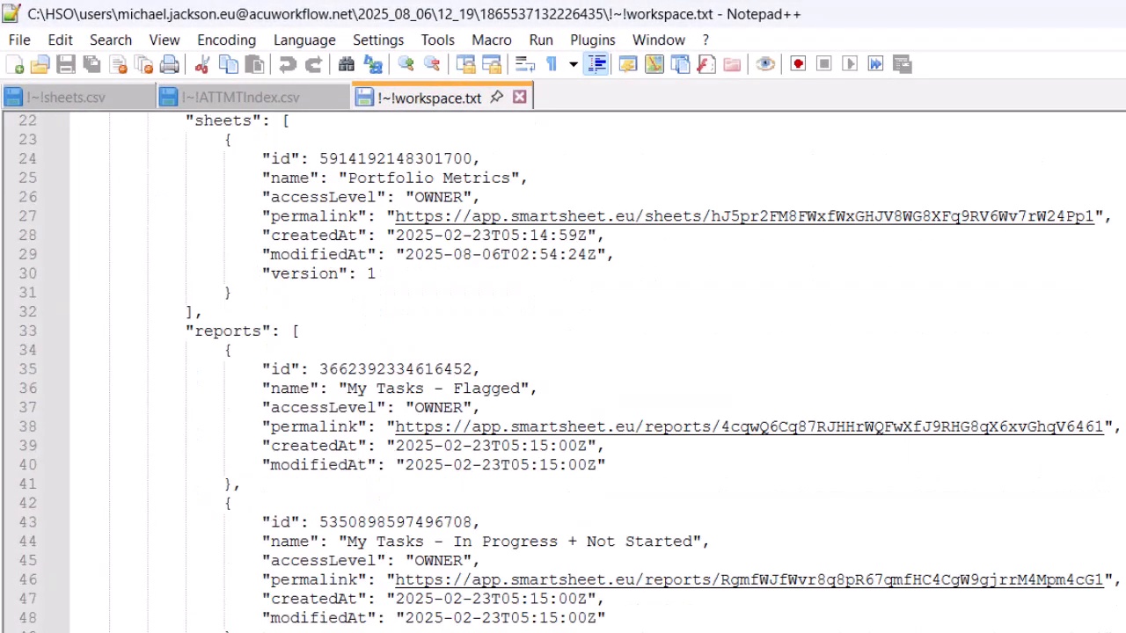
scroll(572, 369, down, 6)
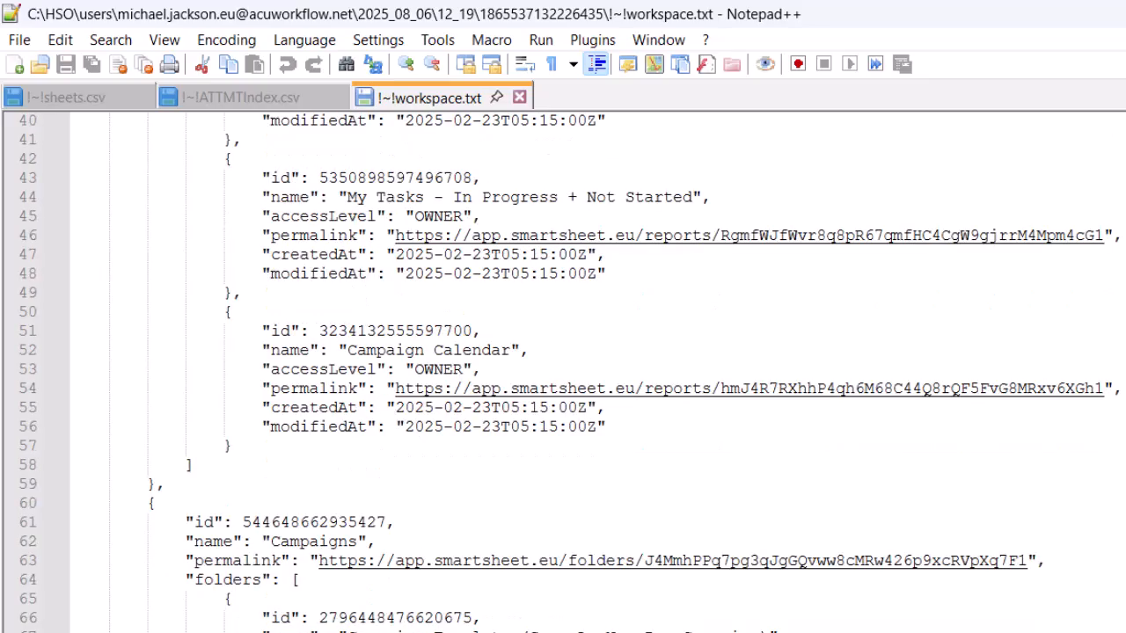
scroll(572, 370, down, 3)
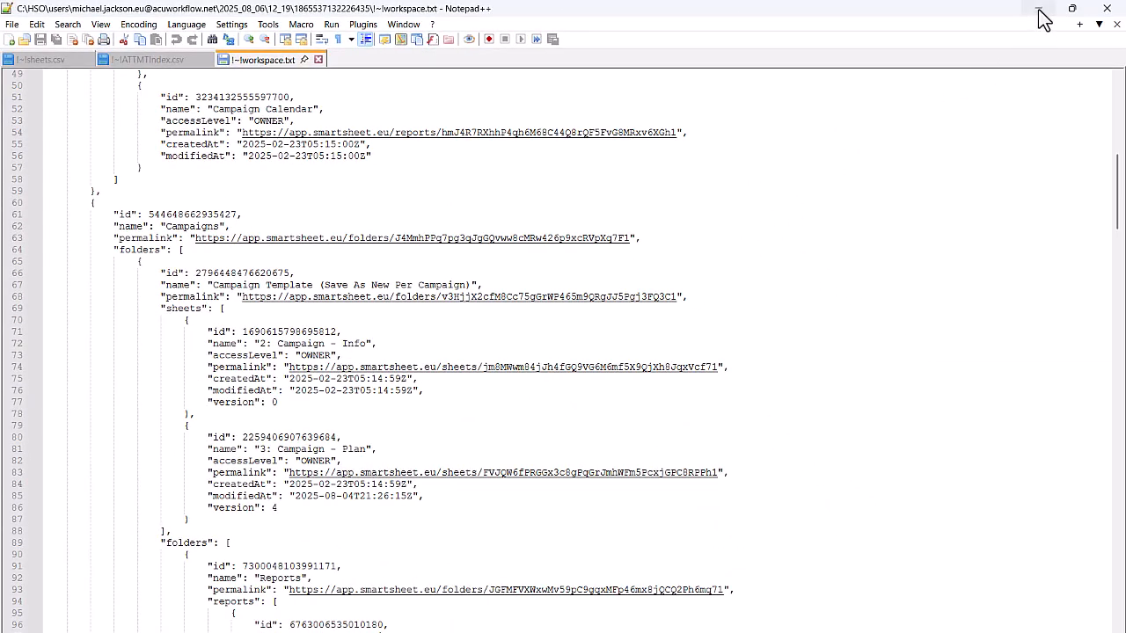
click(1039, 12)
click(364, 585)
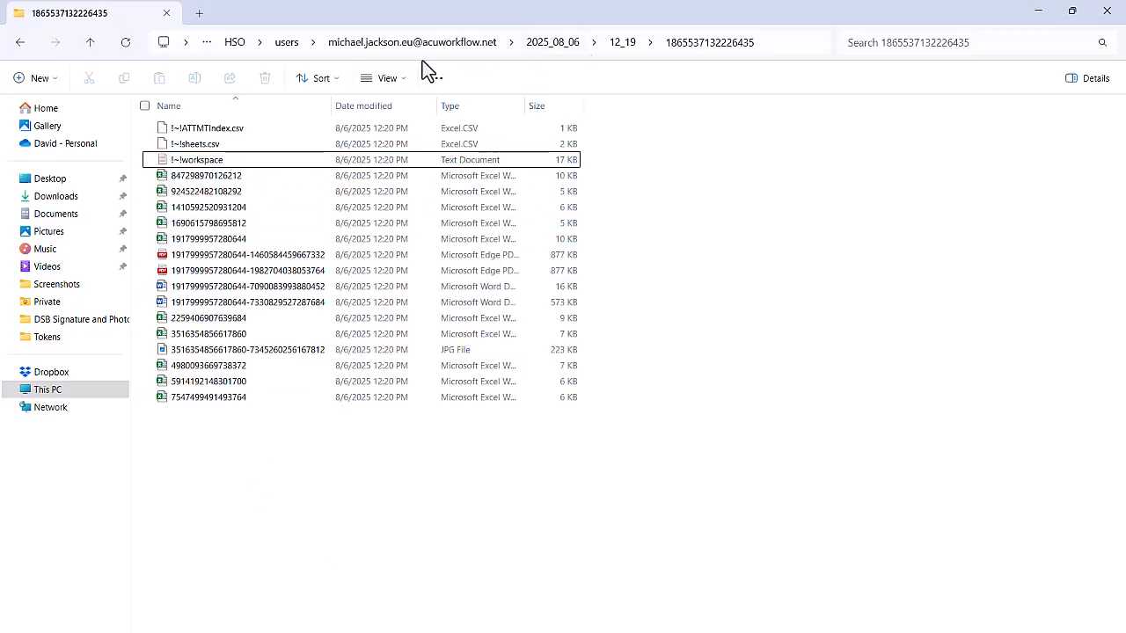
Open the offload configuration file config_offload.yml from C:\HSO\data in Notepad++
click(230, 44)
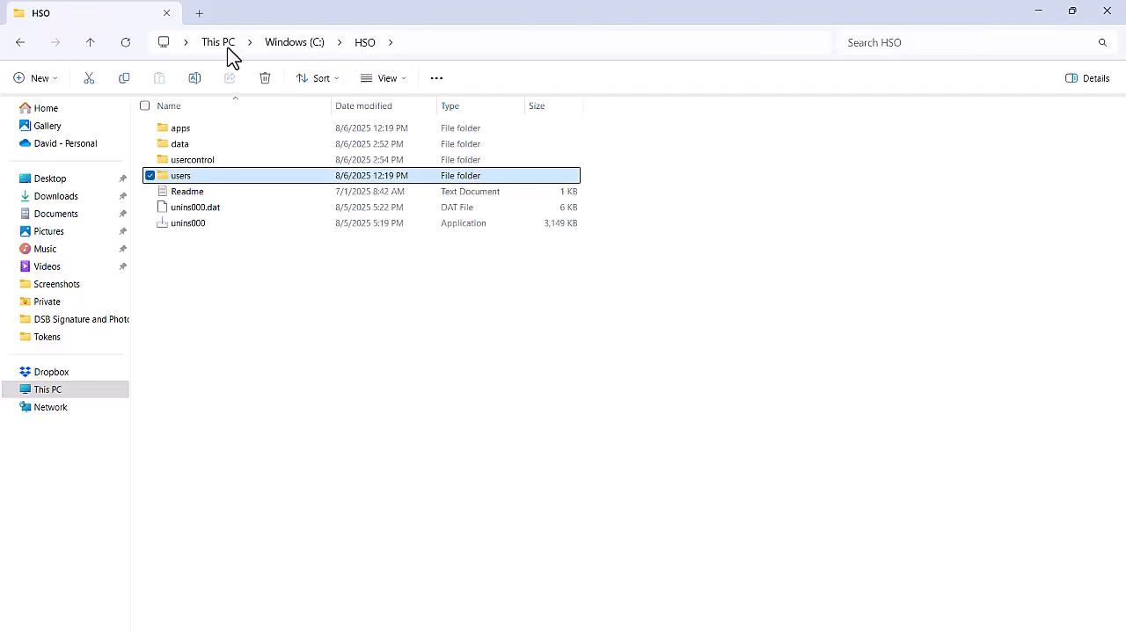
double_click(183, 150)
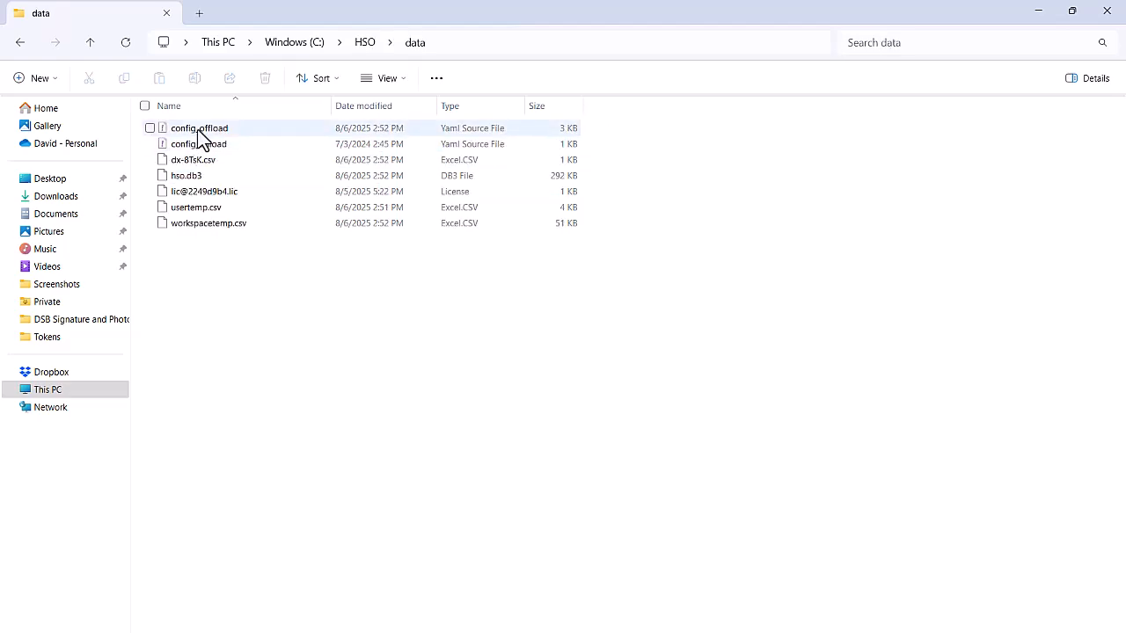
right_click(199, 130)
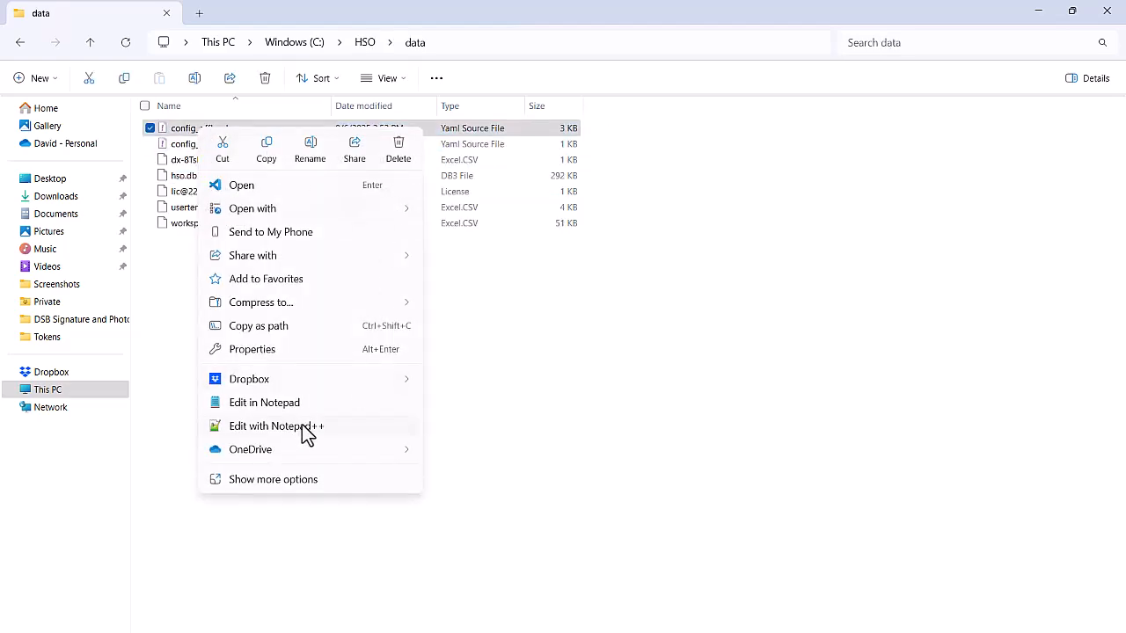
click(303, 429)
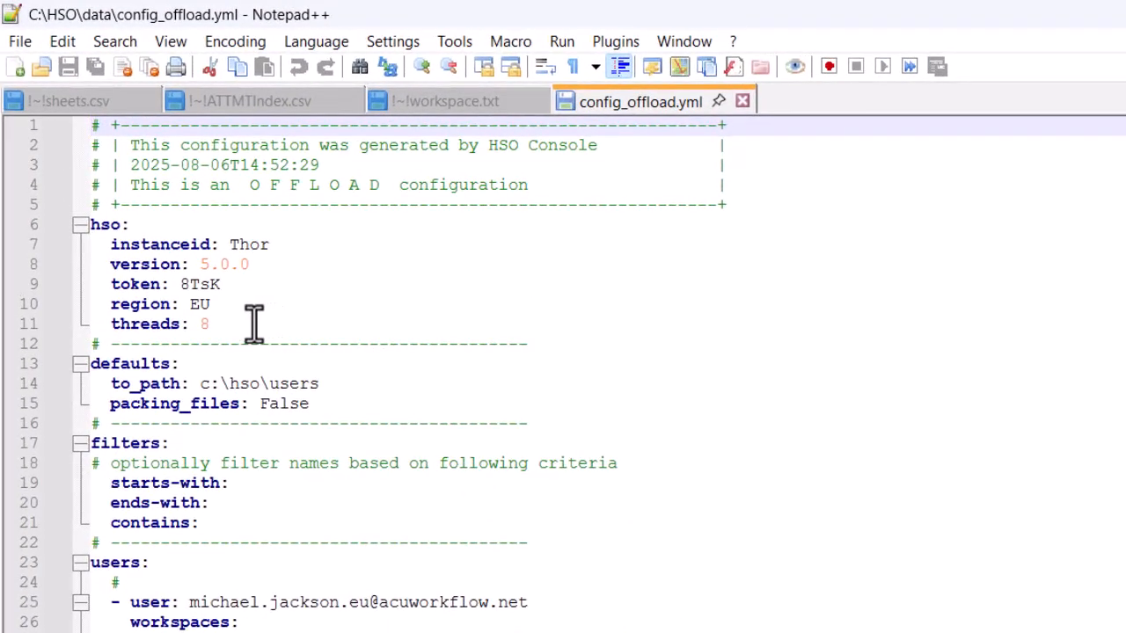
Review the instance settings, default output path and name filters in config_offload.yml
click(253, 324)
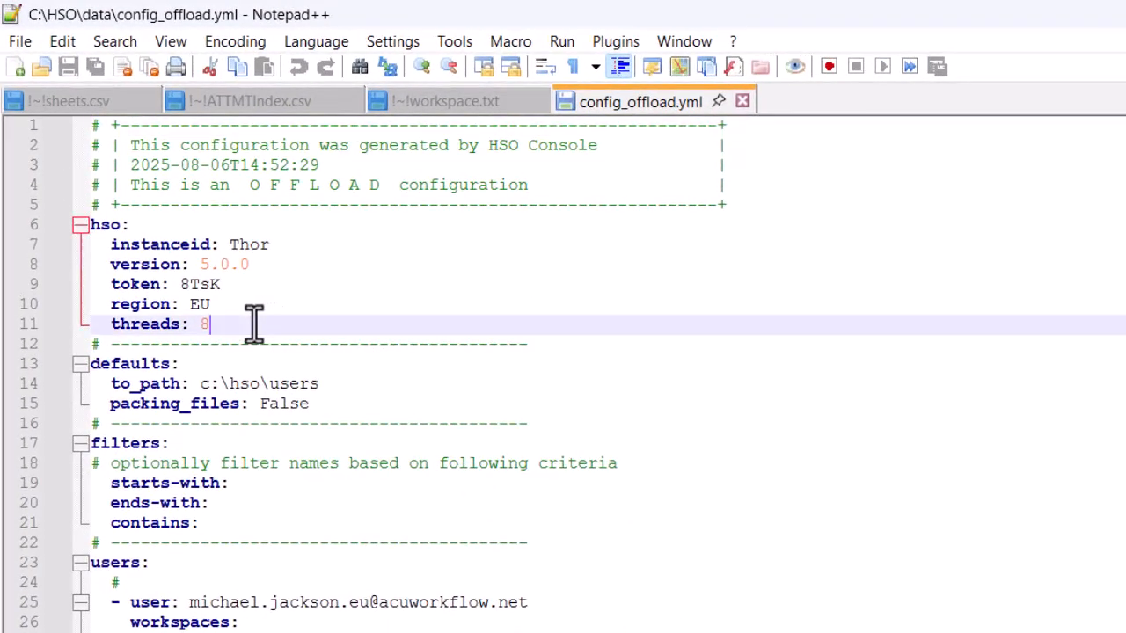
click(277, 245)
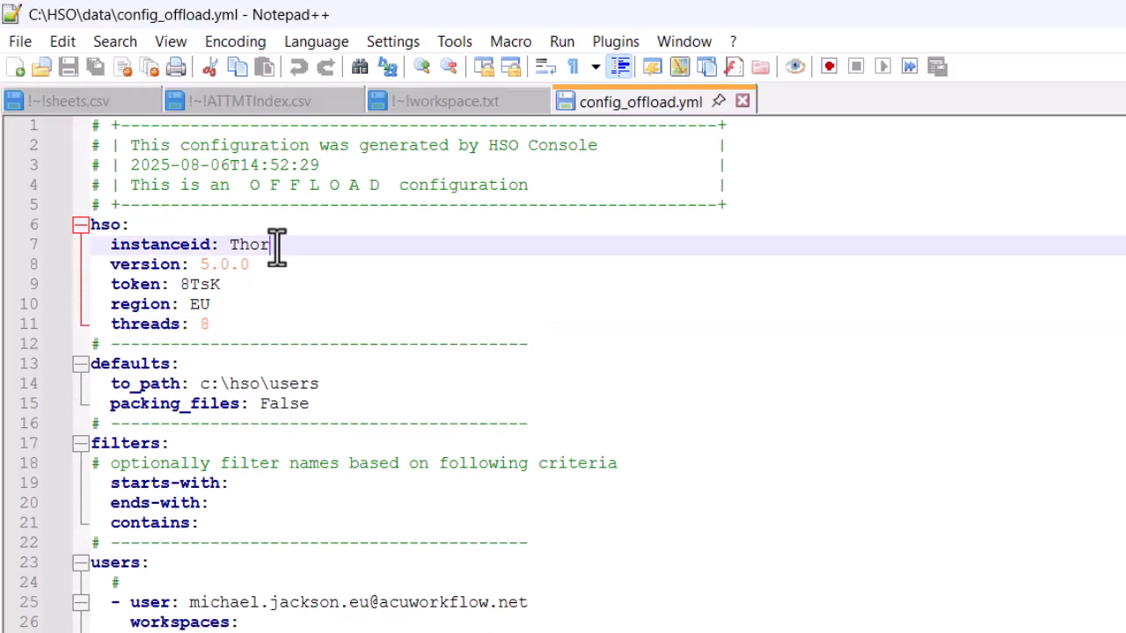
click(319, 383)
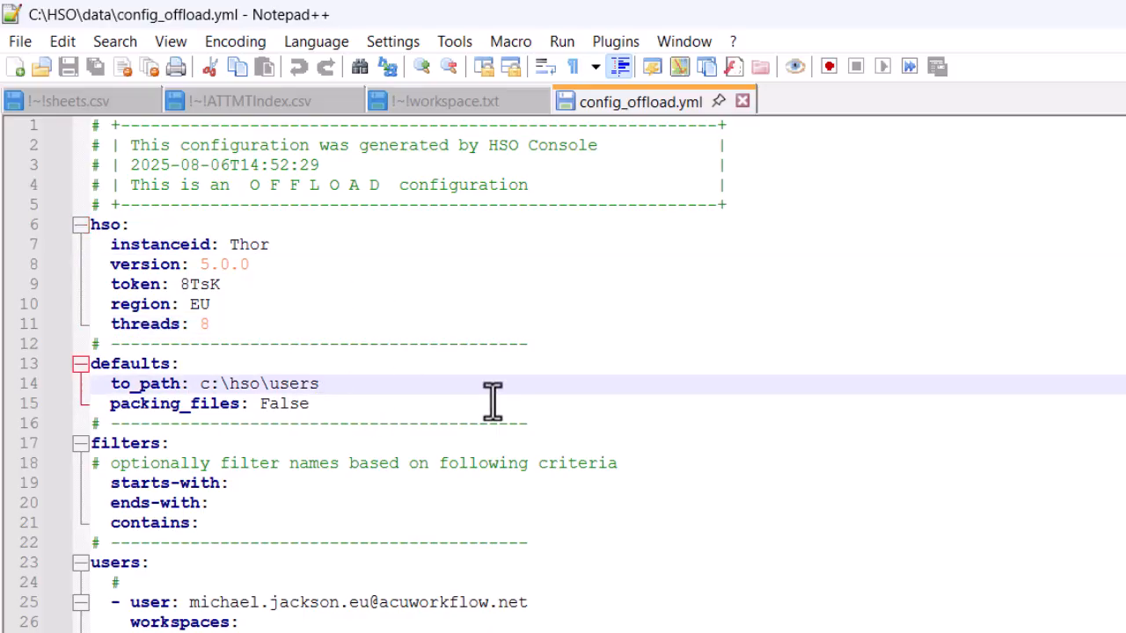
click(269, 485)
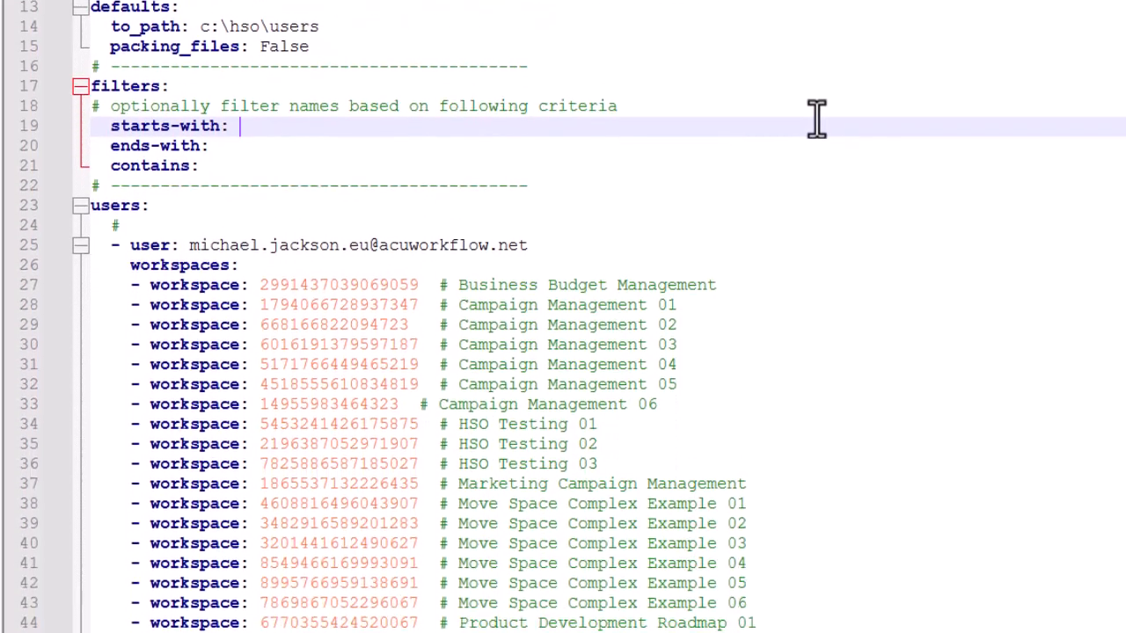
Examine the user's workspace list in config_offload.yml, including the HSO Testing 01 entry, and return to the start of the file
scroll(817, 476, down, 2)
scroll(816, 87, down, 2)
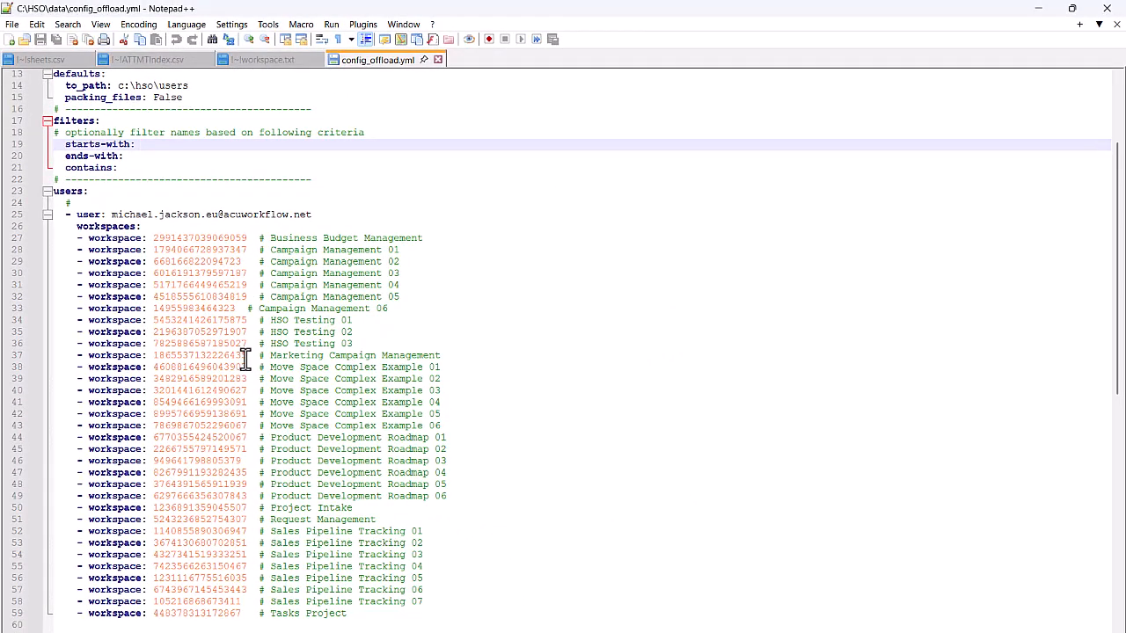
drag(352, 320, 31, 321)
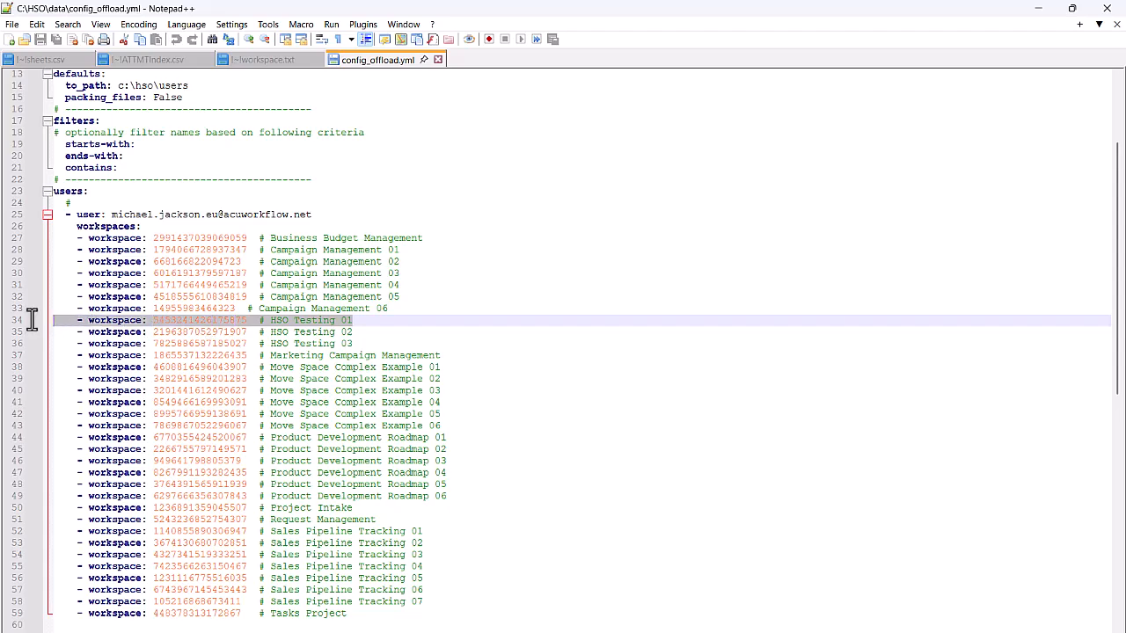
click(455, 321)
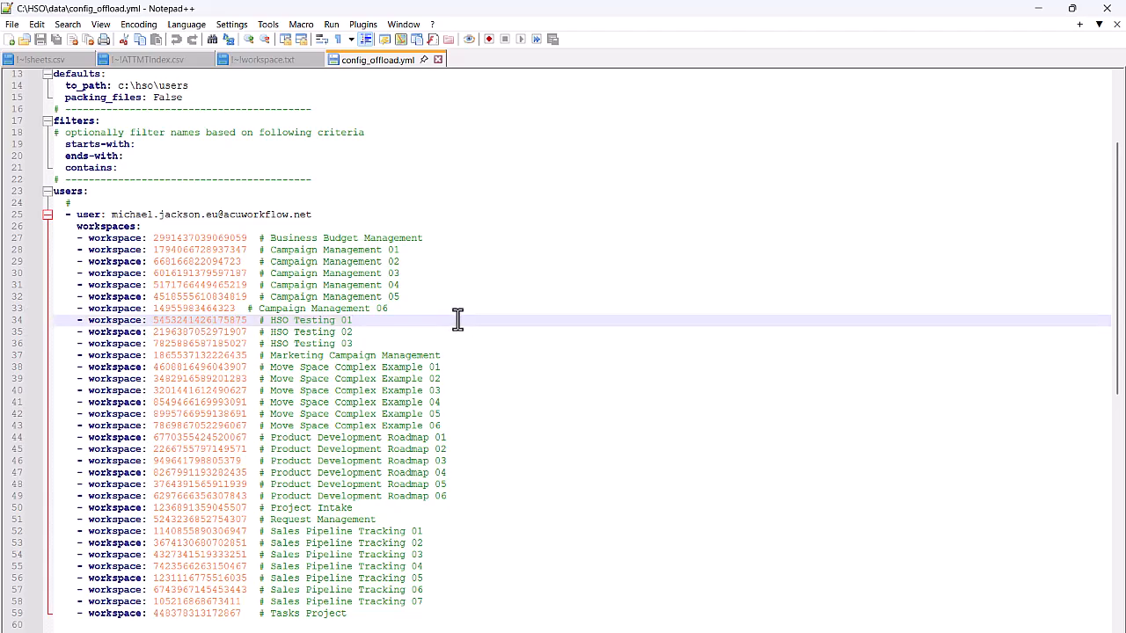
scroll(458, 320, up, 4)
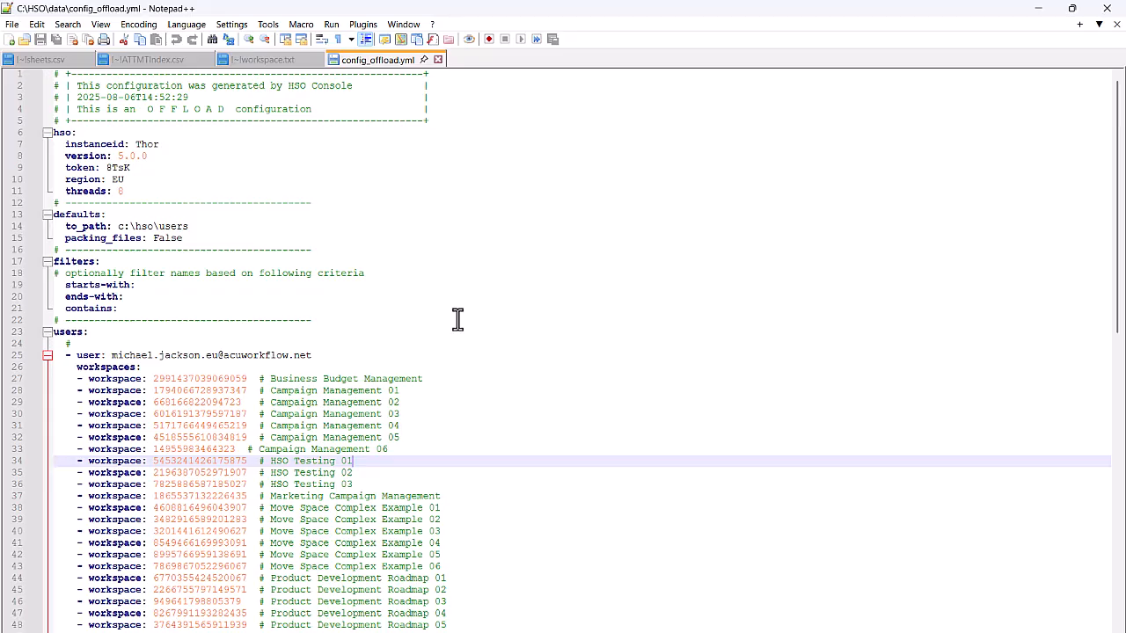